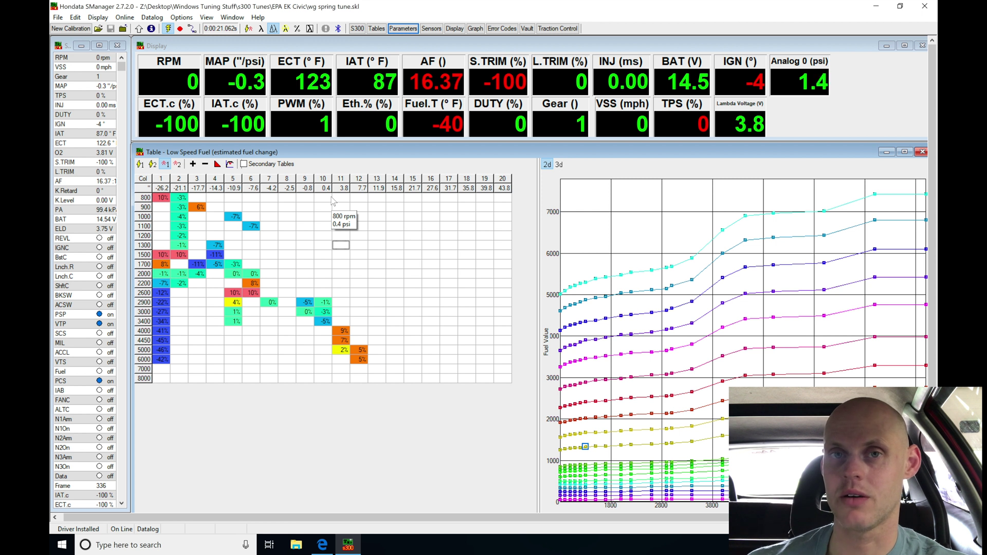
{"action": "left_click", "coordinate": [403, 29]}
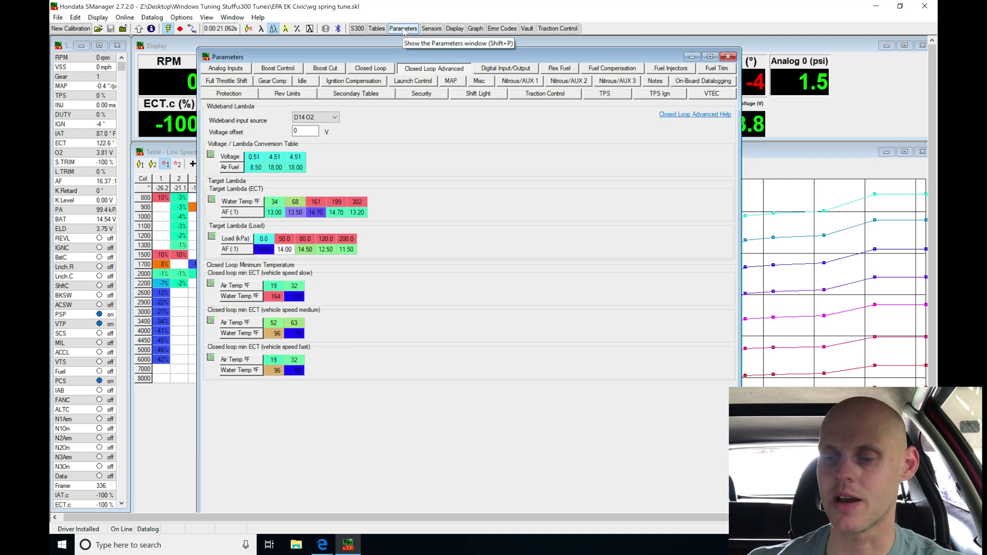
{"action": "left_click", "coordinate": [714, 95]}
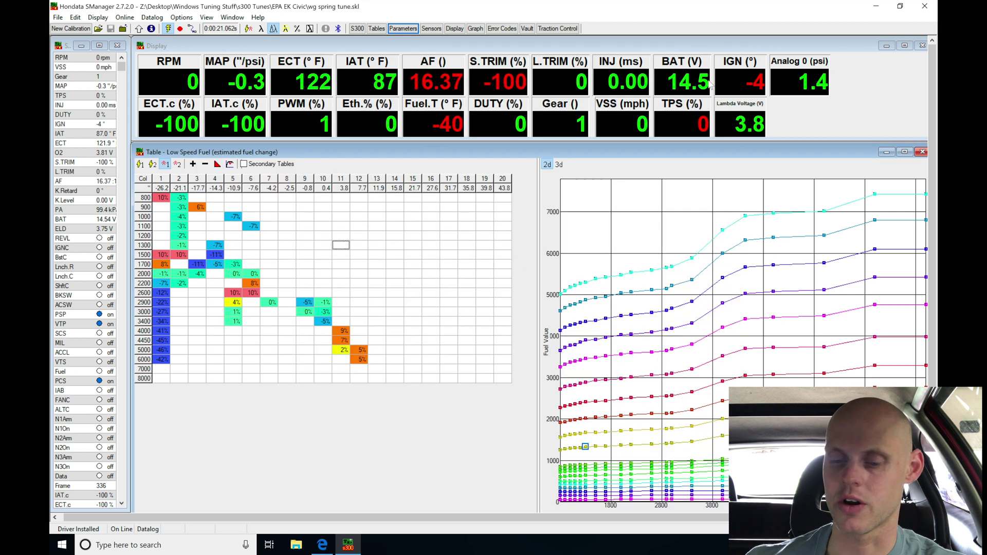
{"action": "left_click", "coordinate": [729, 56]}
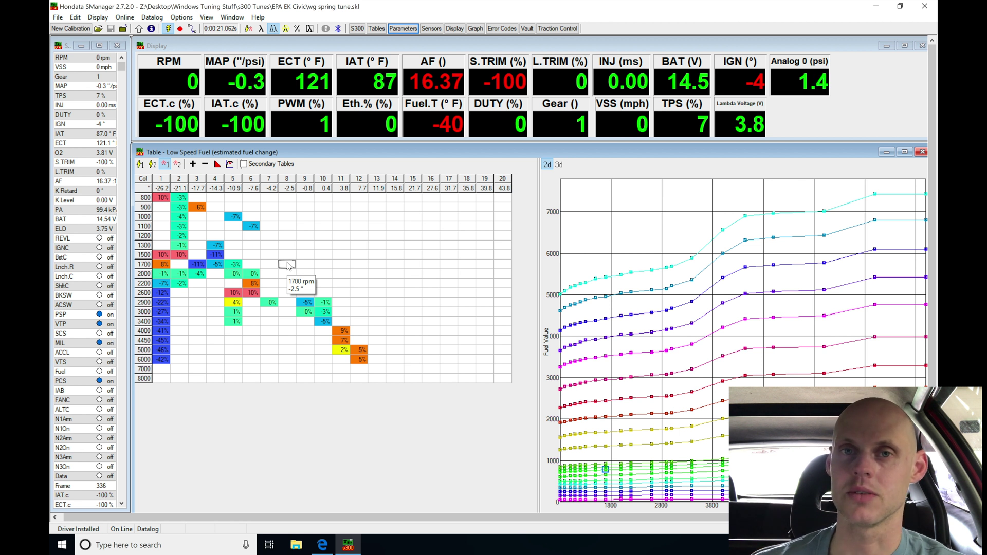
Step: Enable the boost control PWM output in the parameters and set the solenoid to maximum boost at 100% duty / normally closed
{"action": "left_click", "coordinate": [403, 29]}
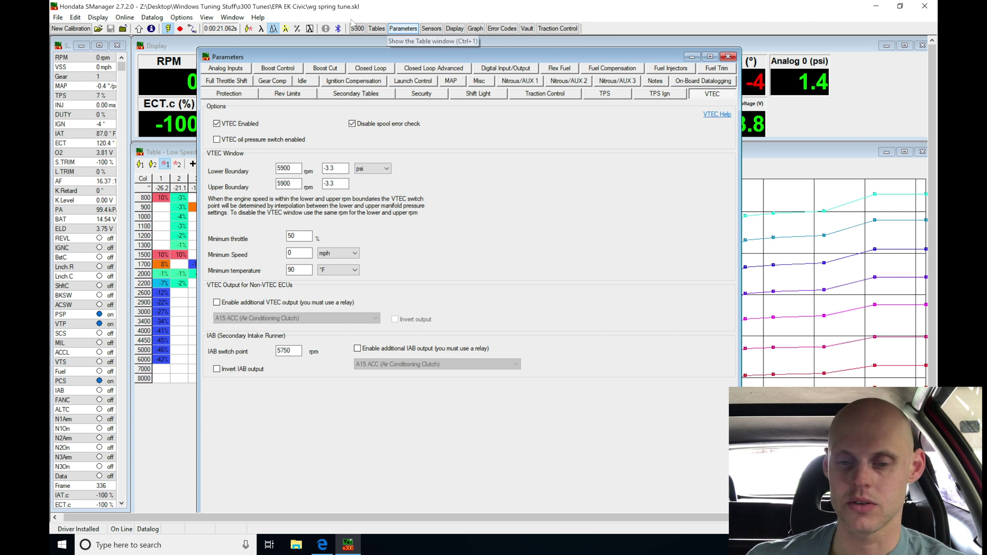
{"action": "left_click", "coordinate": [291, 69]}
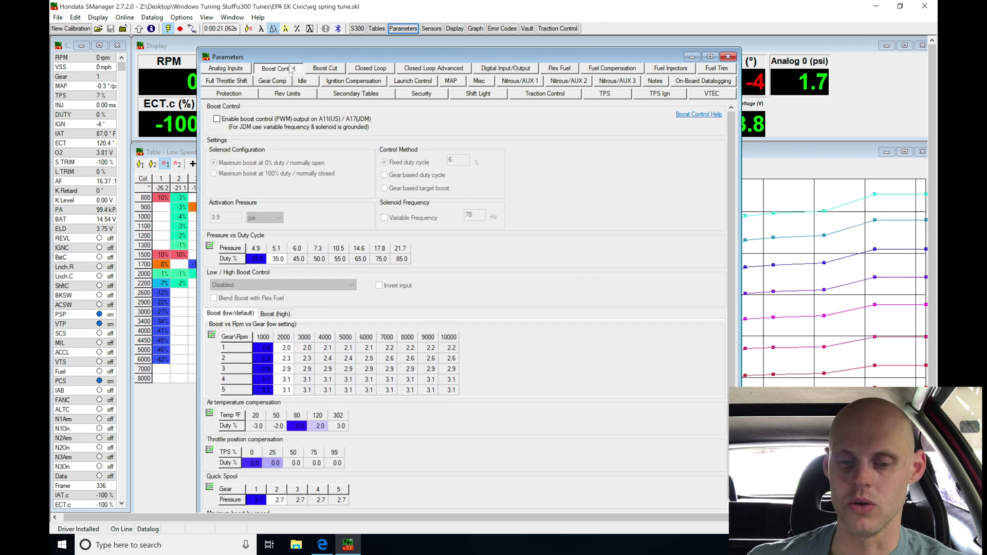
{"action": "left_click", "coordinate": [254, 123]}
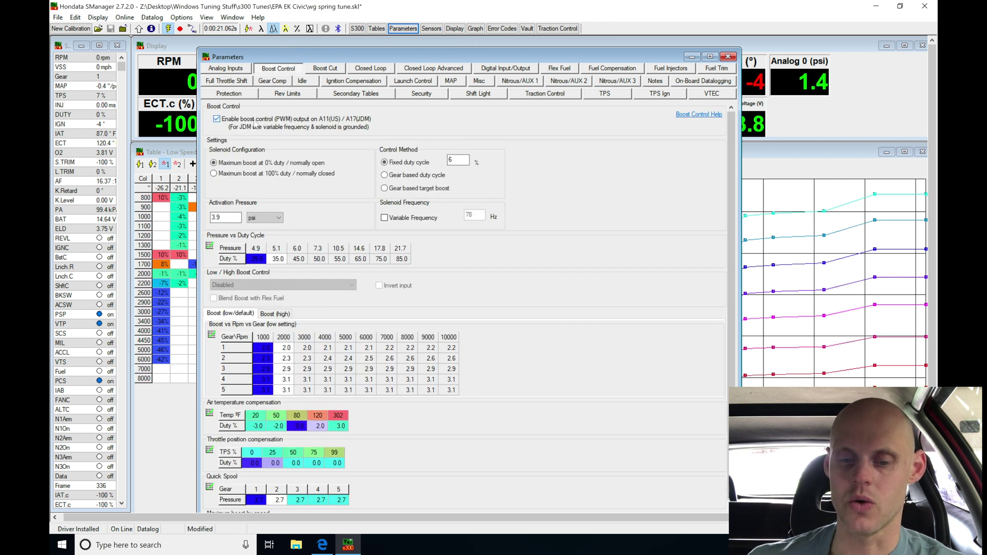
{"action": "left_click", "coordinate": [245, 178]}
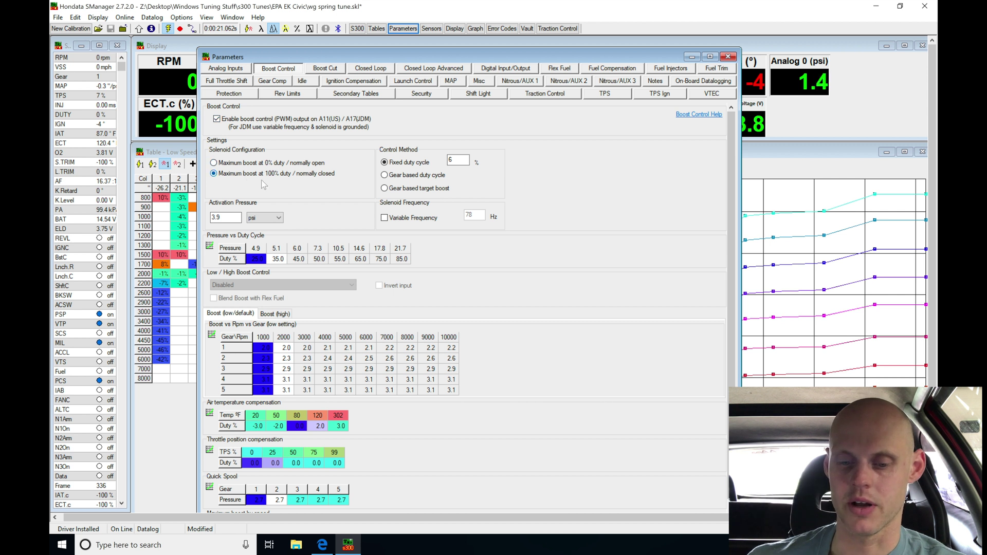
Step: Set the boost control method to gear based duty cycle and the activation pressure to 2 psi
{"action": "left_click", "coordinate": [413, 175]}
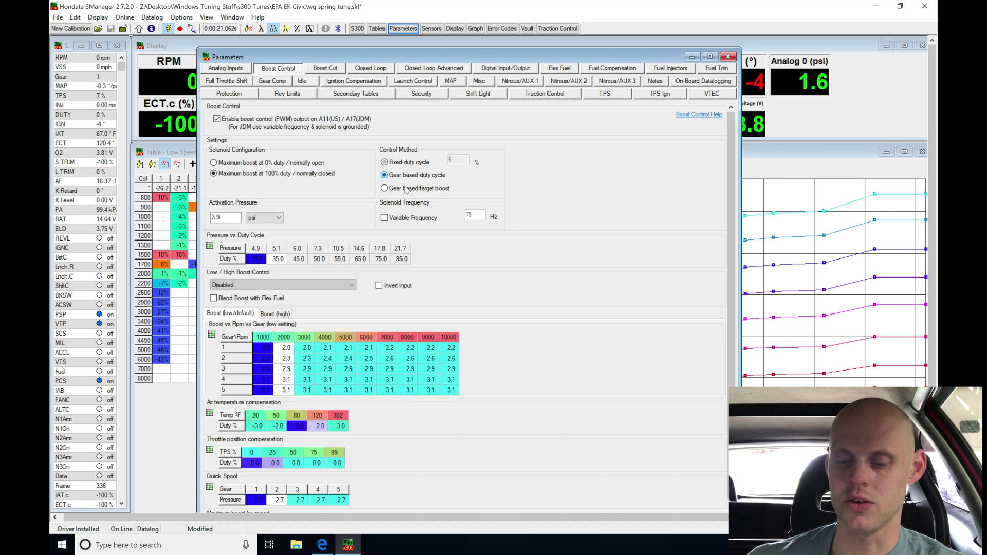
{"action": "double_click", "coordinate": [219, 218]}
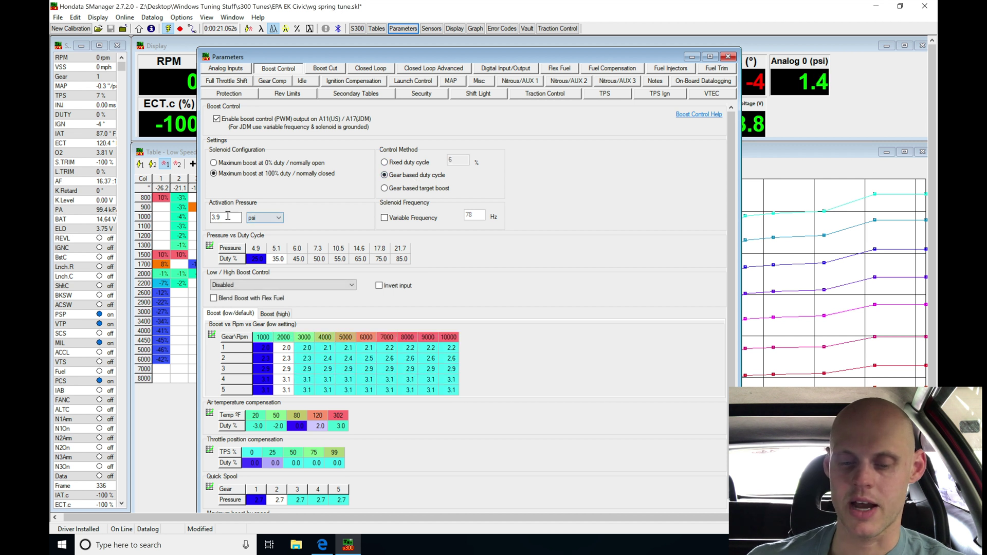
{"action": "type", "text": "2"}
{"action": "key", "text": "Tab"}
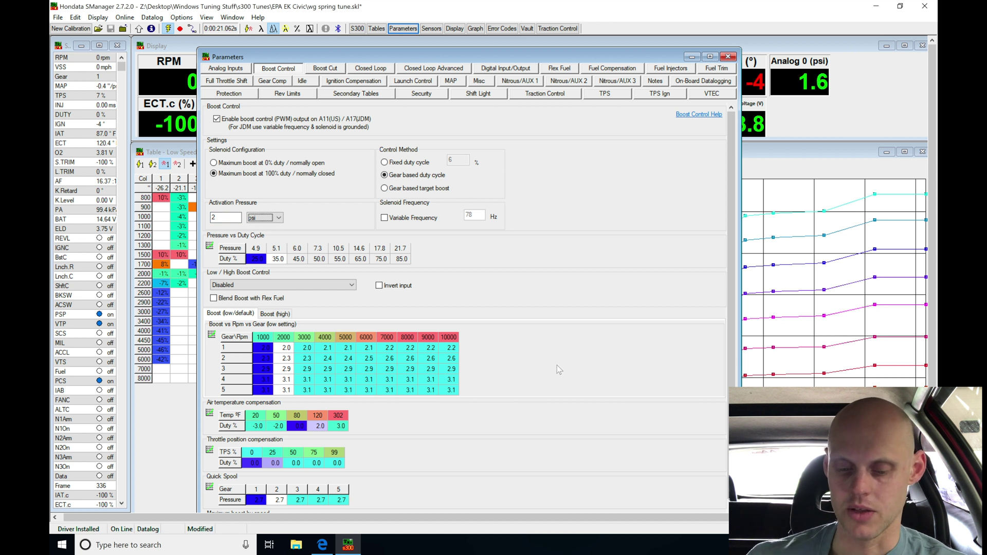
{"action": "scroll", "coordinate": [735, 348], "scroll_direction": "down", "scroll_amount": 1}
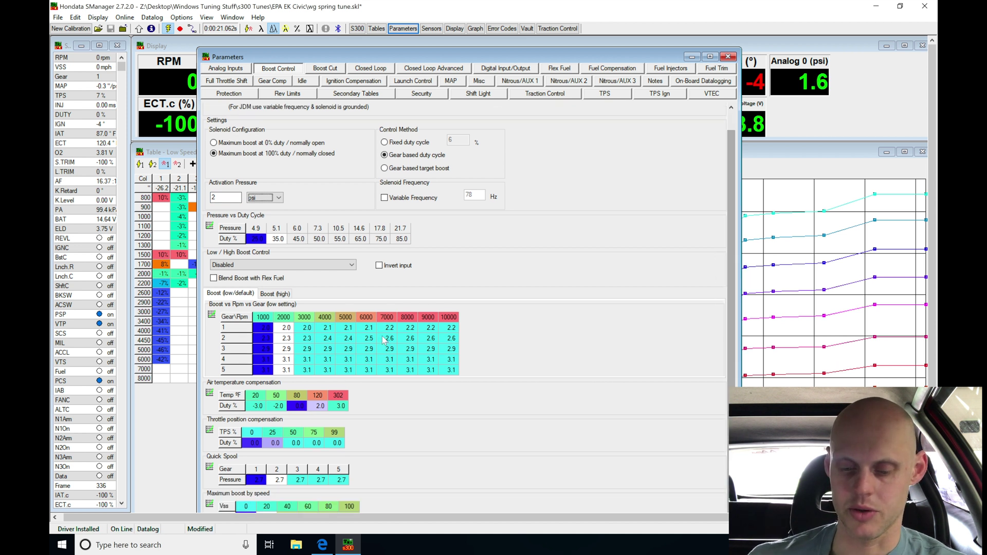
{"action": "left_click", "coordinate": [291, 408]}
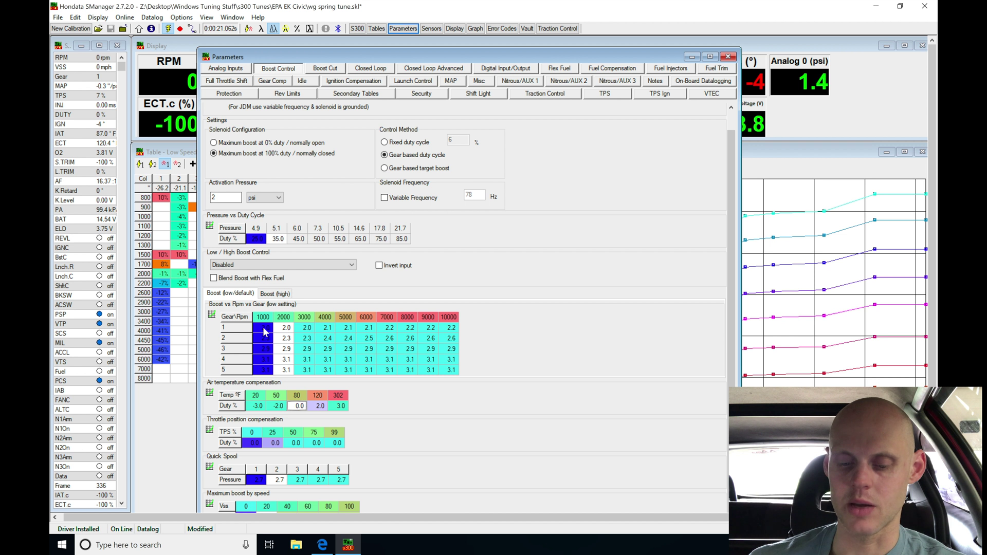
{"action": "left_click_drag", "start_coordinate": [264, 329], "coordinate": [430, 371]}
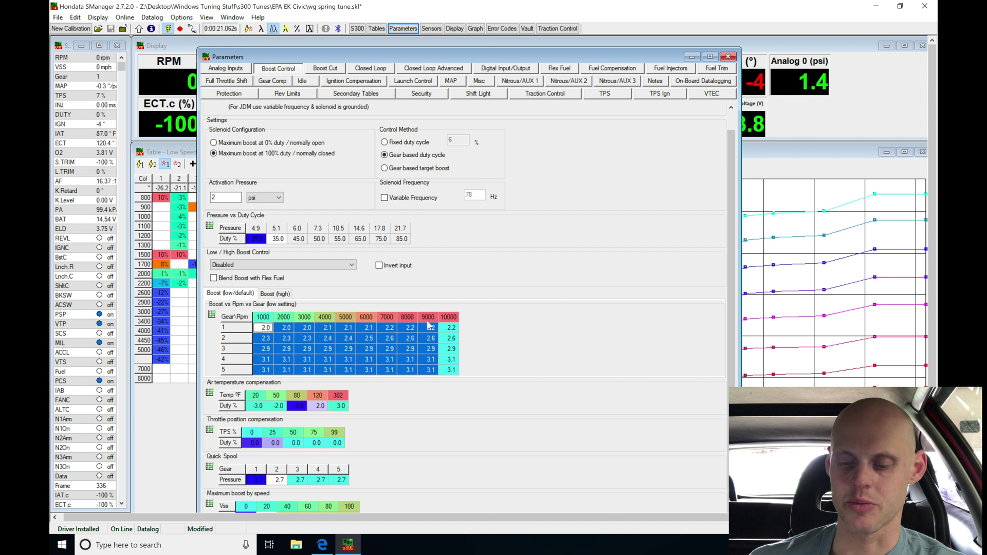
{"action": "left_click", "coordinate": [387, 338]}
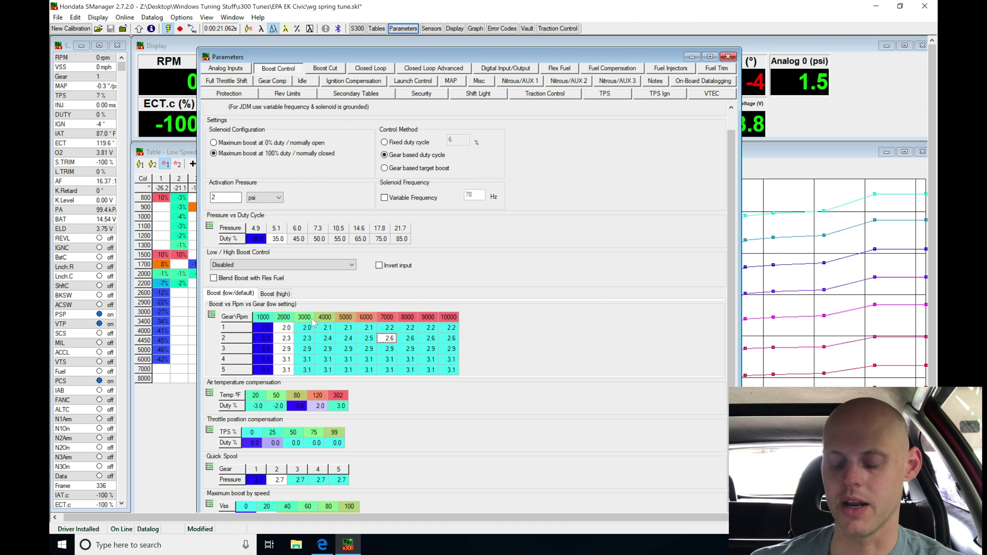
Step: Set the rpm headings of the seventh, sixth and fifth columns in the low-setting boost table to 7500, 7000 and 6500
{"action": "left_click", "coordinate": [389, 324]}
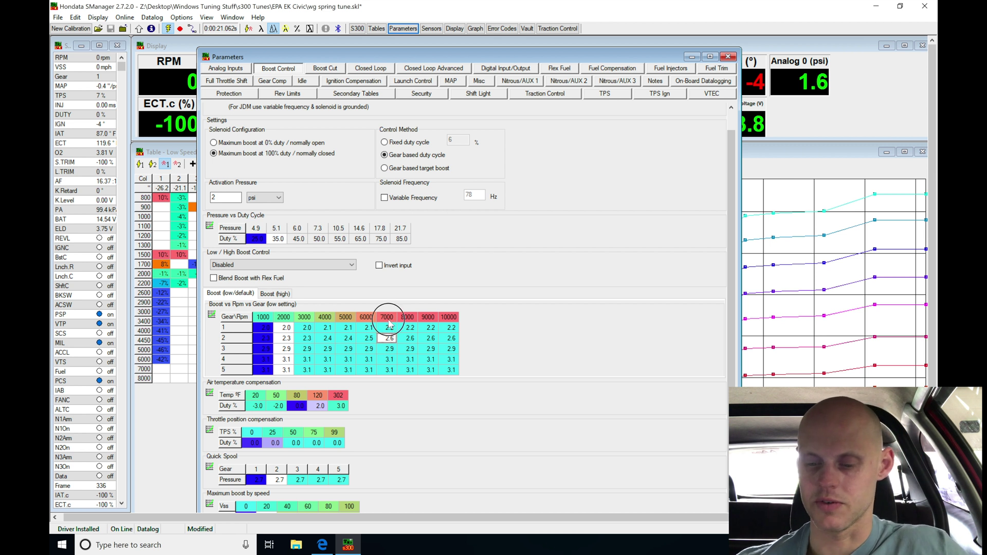
{"action": "type", "text": "7500"}
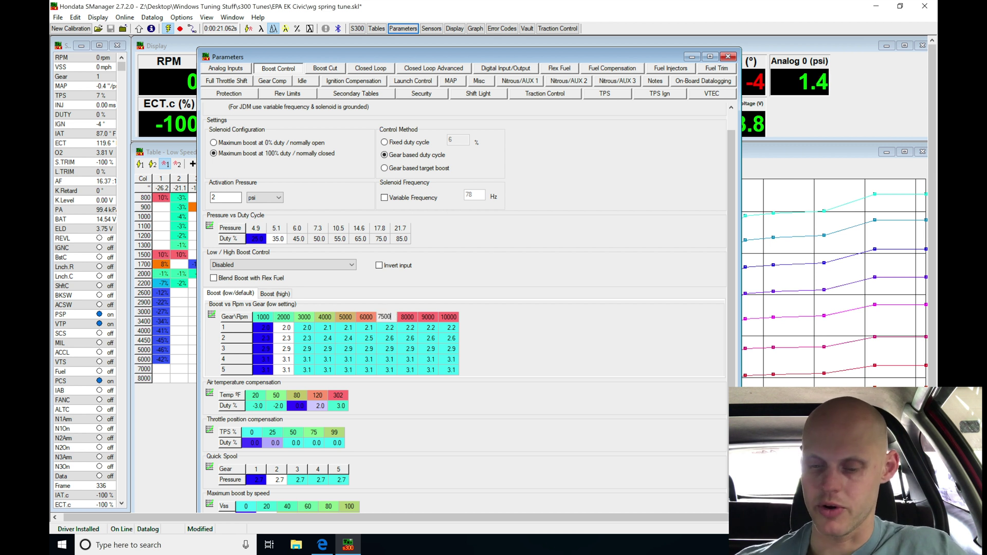
{"action": "key", "text": "Return"}
{"action": "left_click", "coordinate": [368, 317]}
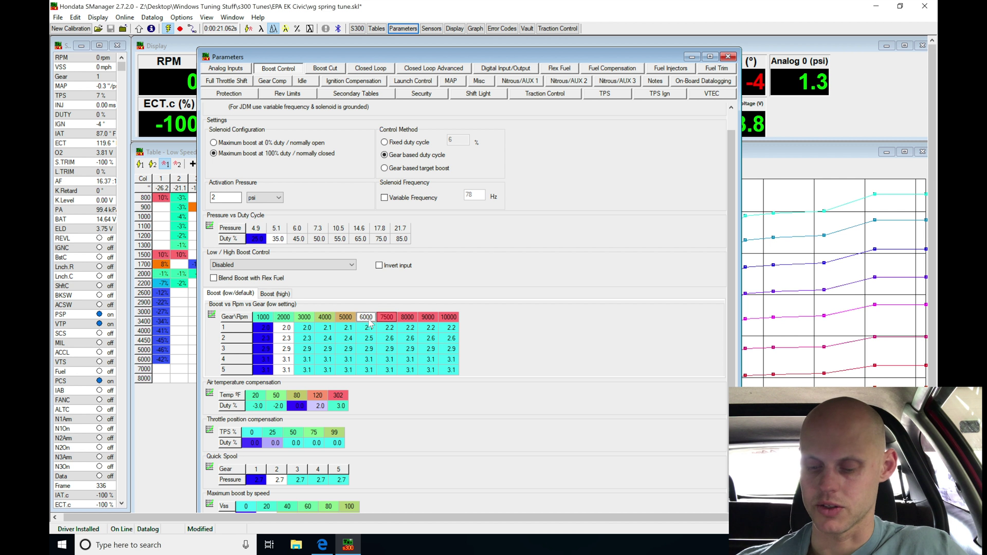
{"action": "type", "text": "7000"}
{"action": "key", "text": "Return"}
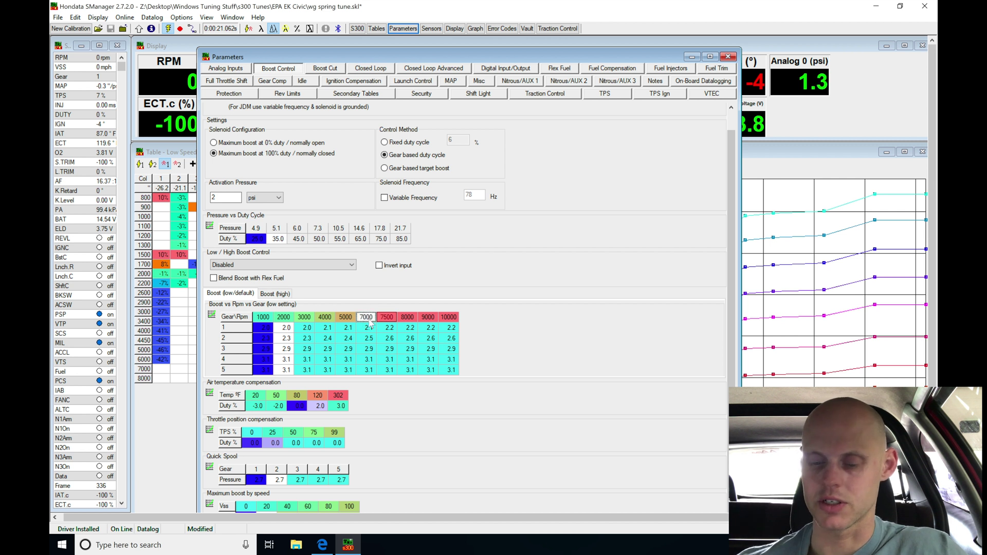
{"action": "left_click", "coordinate": [352, 318]}
{"action": "type", "text": "6500"}
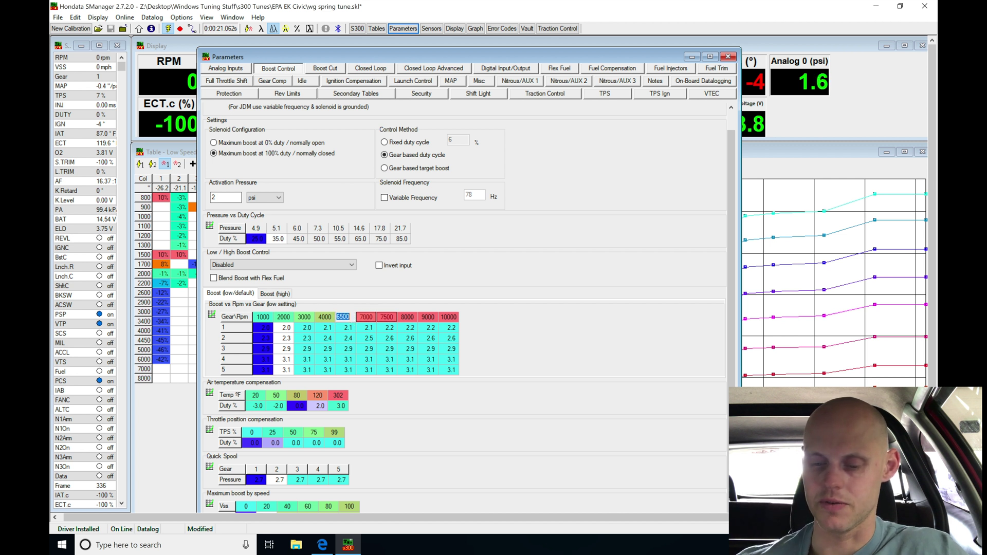
{"action": "key", "text": "Return"}
Step: Set the rpm headings of the fourth, third, second and first columns in the low-setting boost table to 6000, 5500, 5000 and 4000
{"action": "left_click", "coordinate": [326, 319]}
{"action": "type", "text": "6000"}
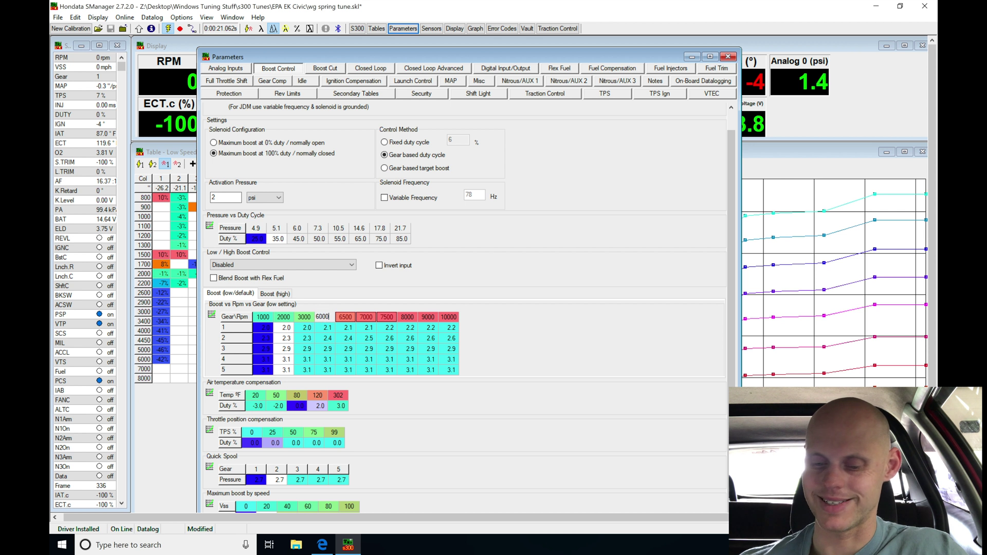
{"action": "key", "text": "Return"}
{"action": "left_click", "coordinate": [306, 318]}
{"action": "type", "text": "5500"}
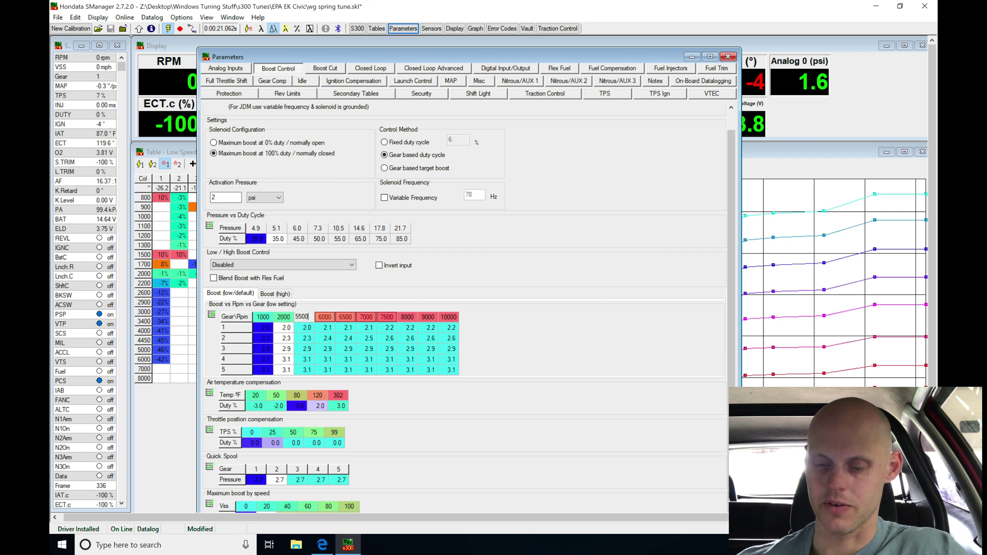
{"action": "key", "text": "Return"}
{"action": "left_click", "coordinate": [284, 317]}
{"action": "type", "text": "5000"}
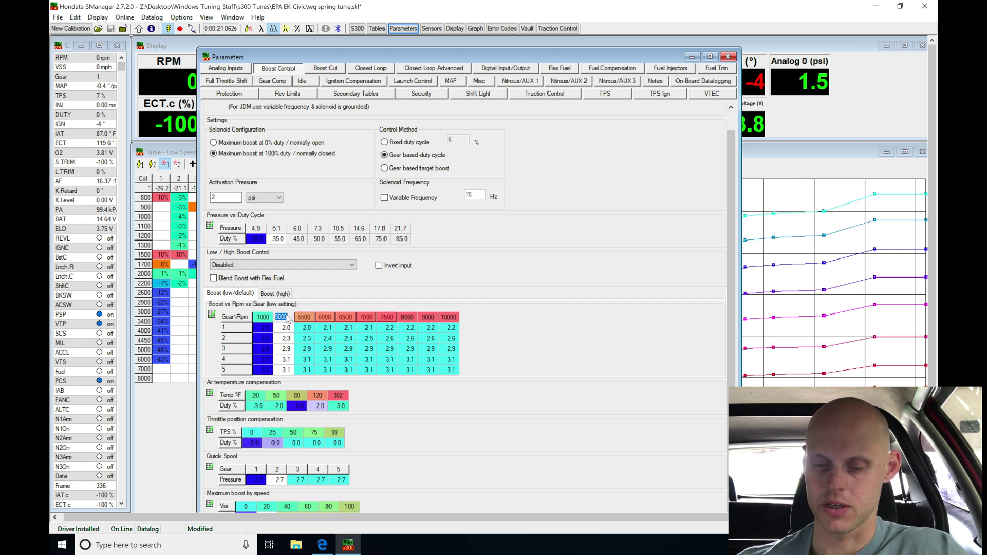
{"action": "key", "text": "Return"}
{"action": "left_click", "coordinate": [263, 318]}
{"action": "type", "text": "400"}
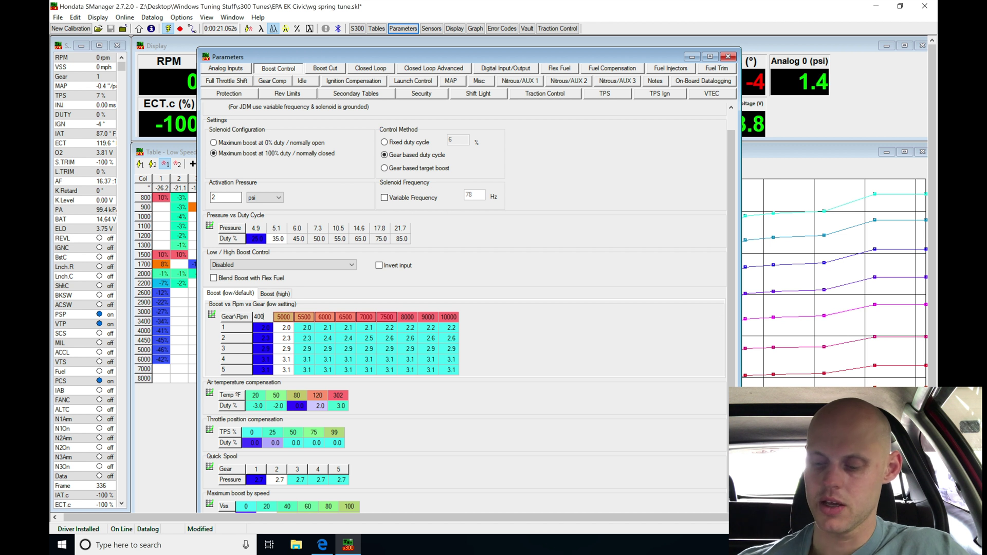
{"action": "type", "text": "0"}
{"action": "key", "text": "Return"}
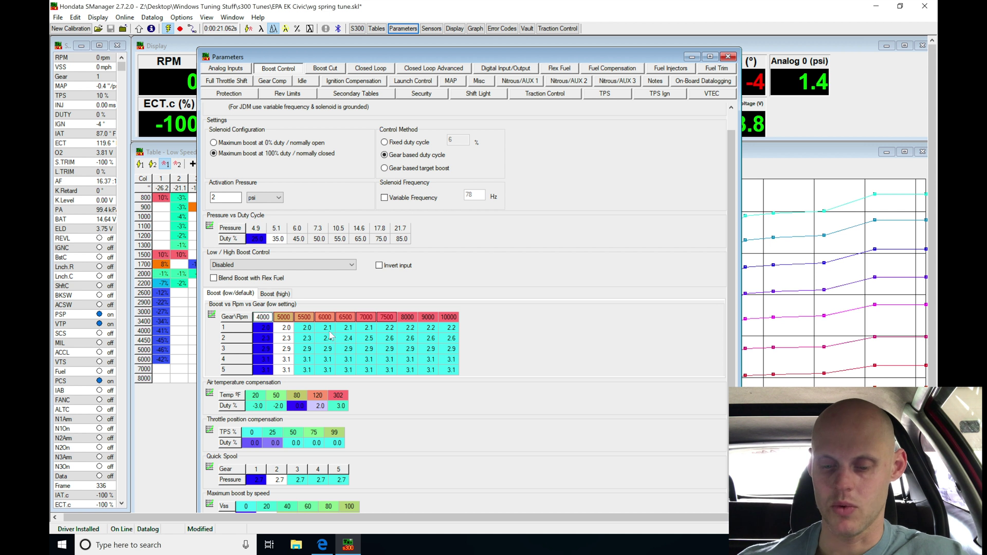
Step: Select every cell for gears 1 to 5 in the low-setting boost table and open the value adjustment at the set-values option
{"action": "left_click_drag", "start_coordinate": [268, 328], "coordinate": [460, 379]}
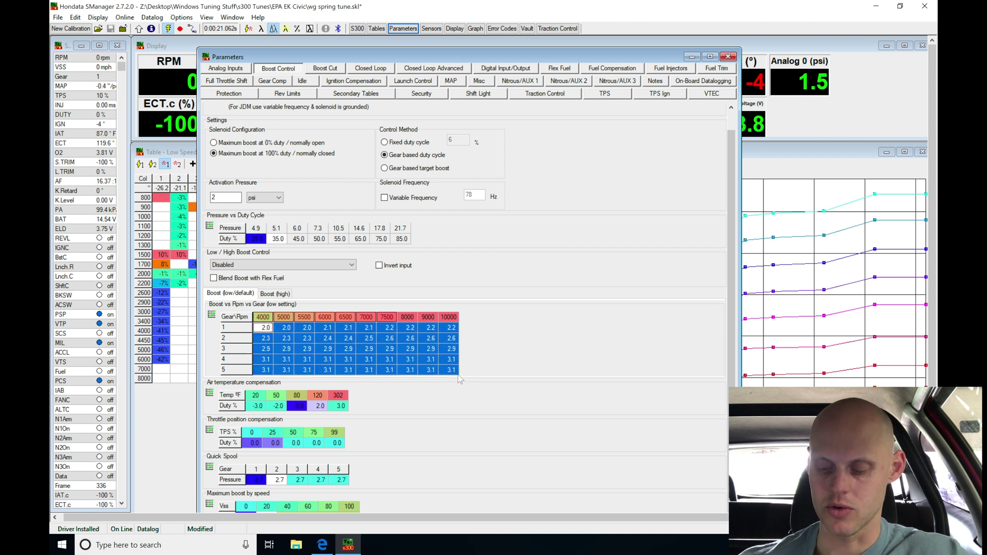
{"action": "key", "text": "a"}
{"action": "key", "text": "Tab"}
{"action": "key", "text": "Tab"}
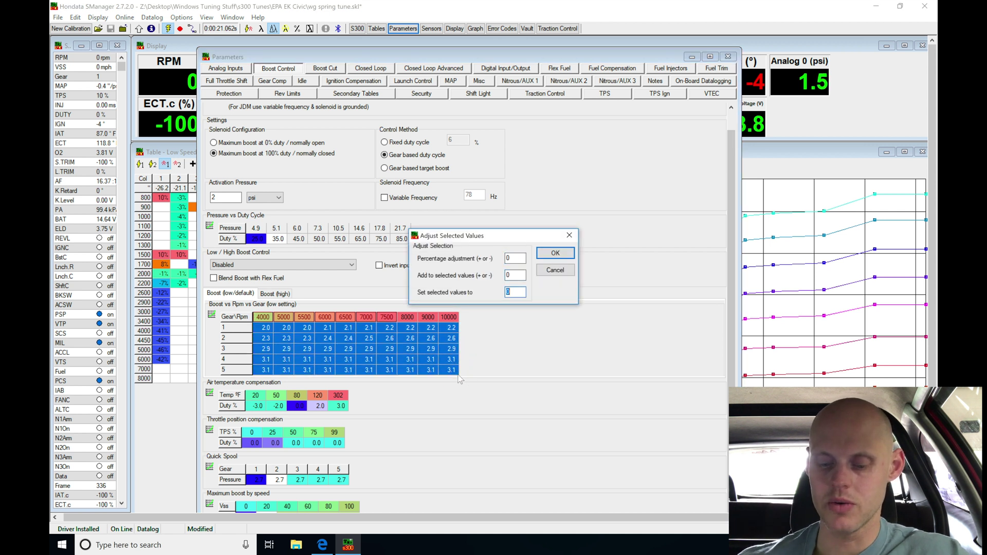